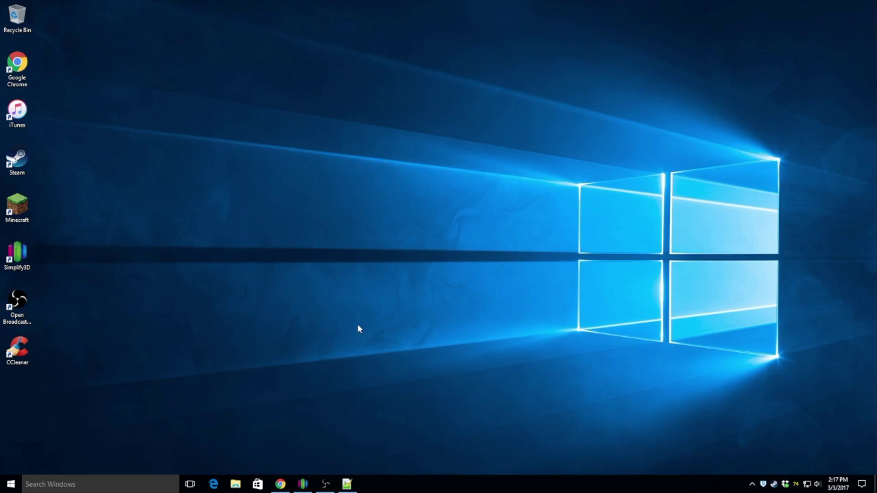
# Step: Reveal Process1's post-processing curl upload command on the Scripts tab, then bring up the curl download page
pyautogui.click(302, 484)
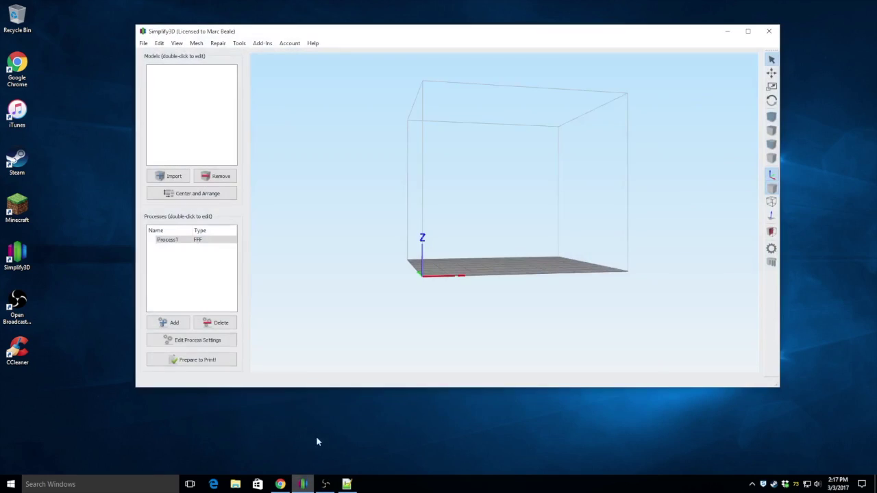
pyautogui.click(216, 341)
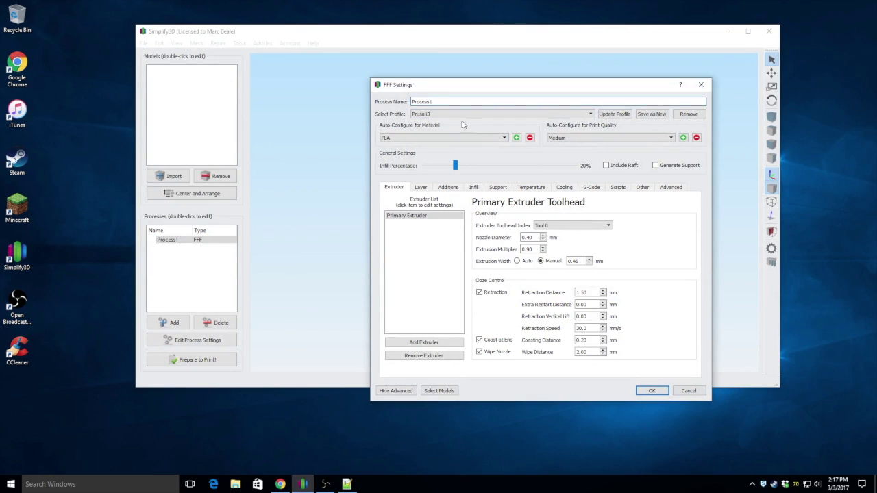
pyautogui.click(625, 187)
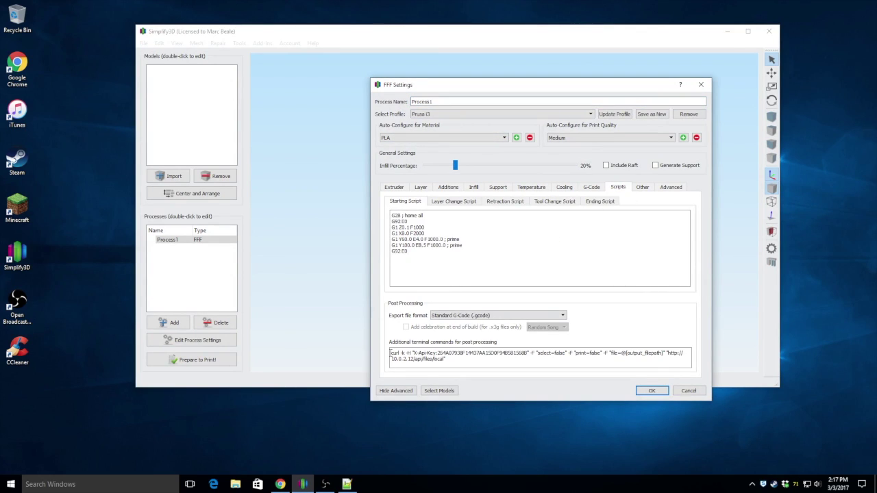
pyautogui.moveTo(391, 354); pyautogui.dragTo(447, 362)
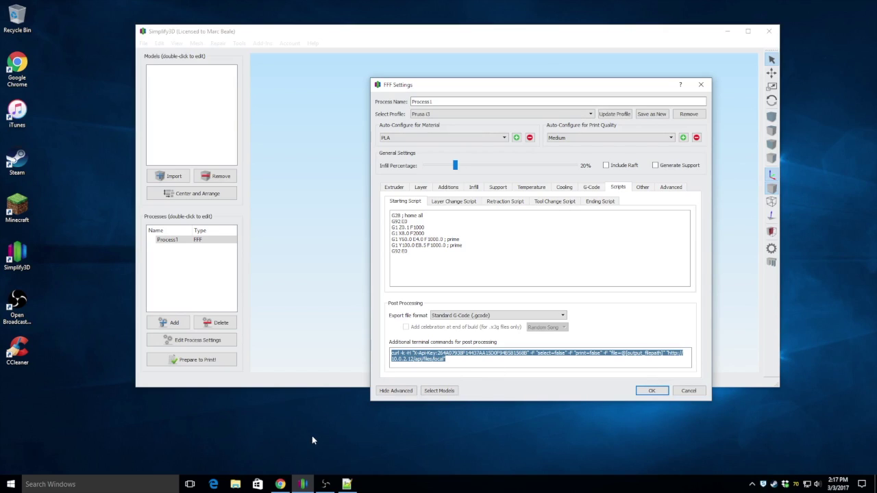
pyautogui.click(280, 485)
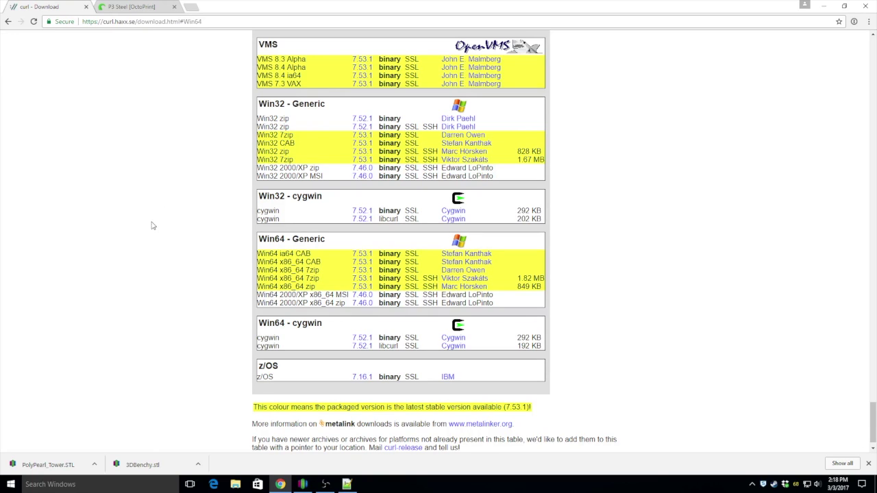
pyautogui.click(352, 281)
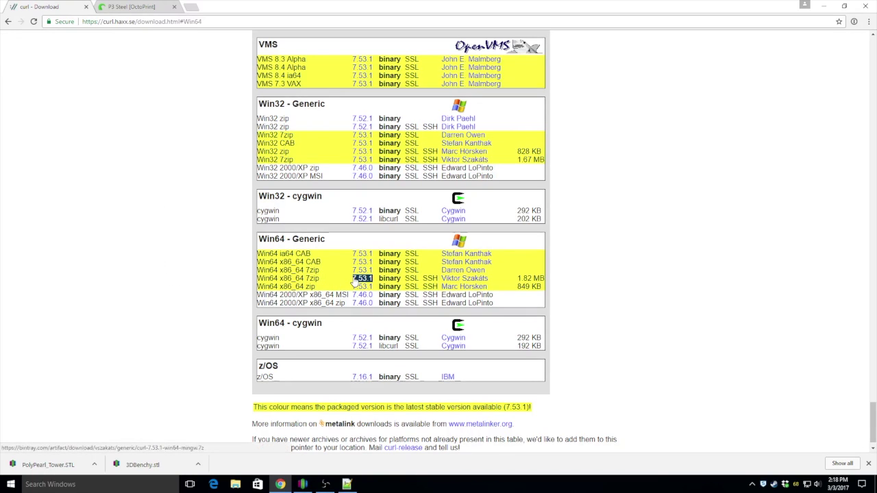
pyautogui.moveTo(352, 284); pyautogui.dragTo(384, 281)
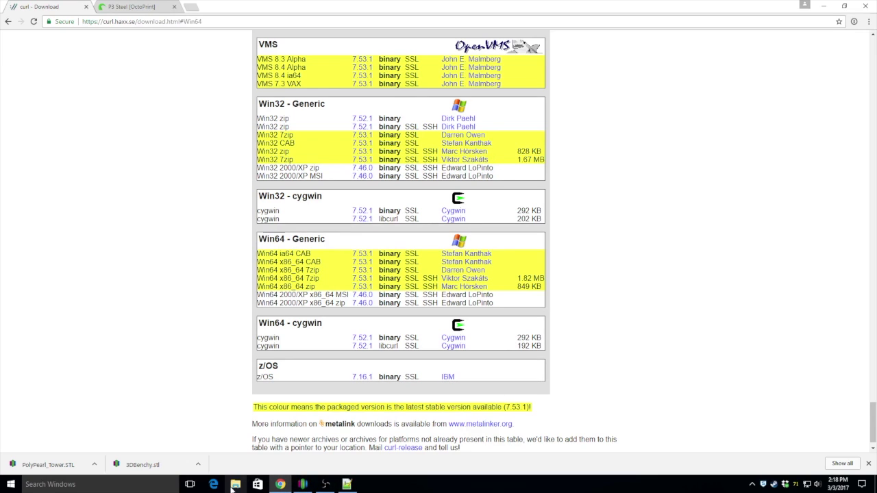
# Step: Copy curl.exe and libcurl.dll from the curl-7.53.1-win64-mingw bin folder in Downloads
pyautogui.press('super+e')
pyautogui.click(514, 126)
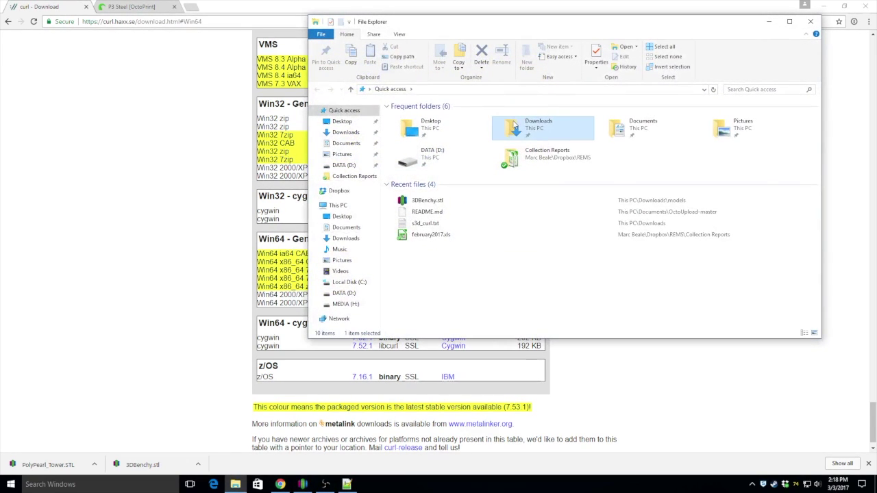
pyautogui.doubleClick(536, 131)
pyautogui.doubleClick(410, 125)
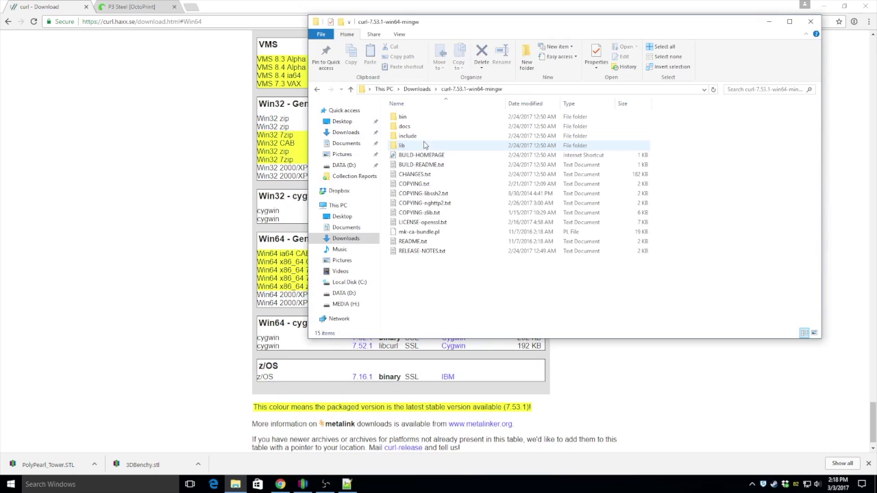
pyautogui.doubleClick(404, 118)
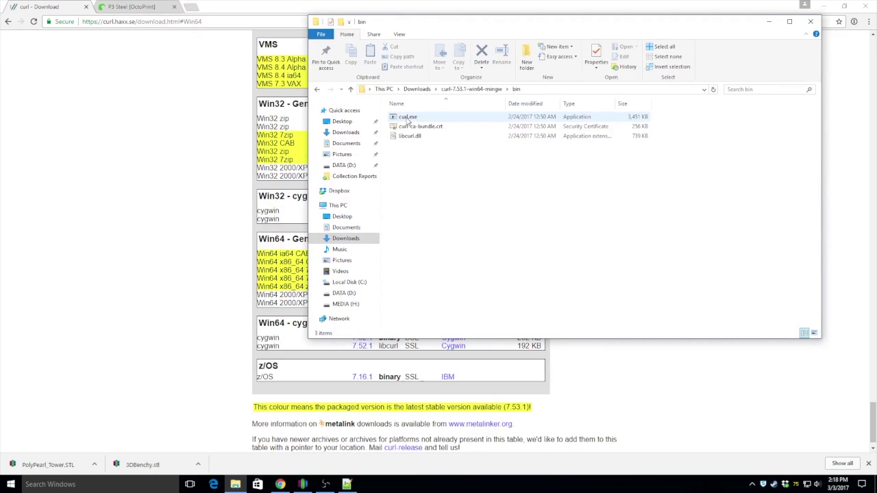
pyautogui.click(407, 120)
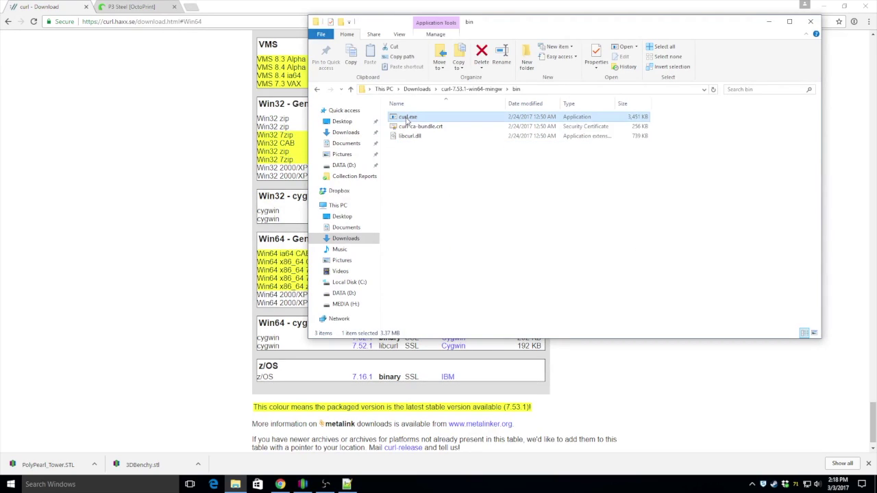
pyautogui.keyDown('ctrl'); pyautogui.click(411, 137); pyautogui.keyUp('ctrl')
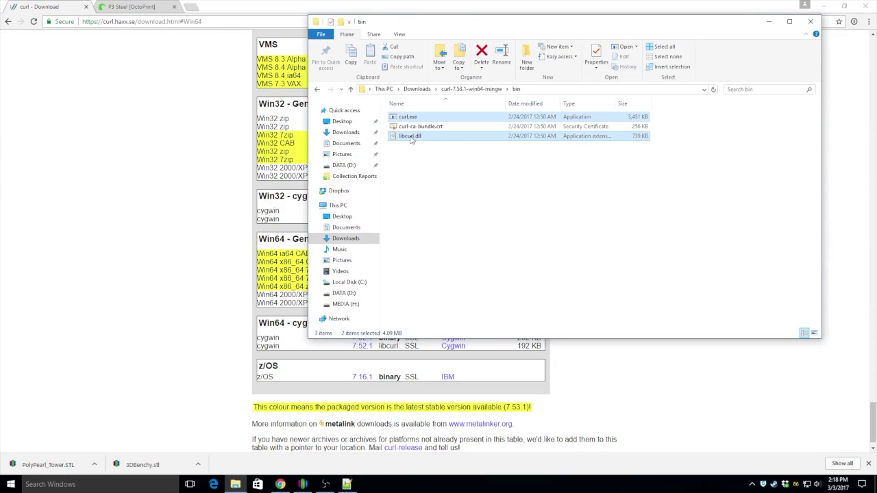
pyautogui.rightClick(411, 138)
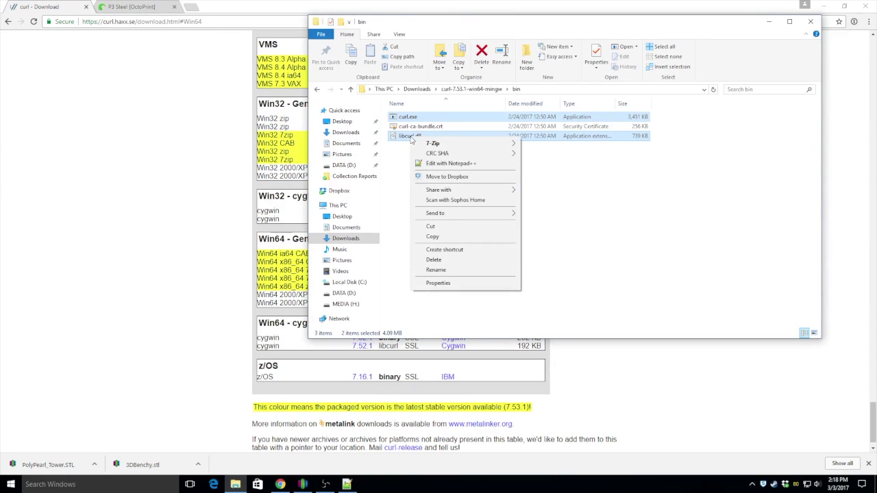
pyautogui.click(432, 237)
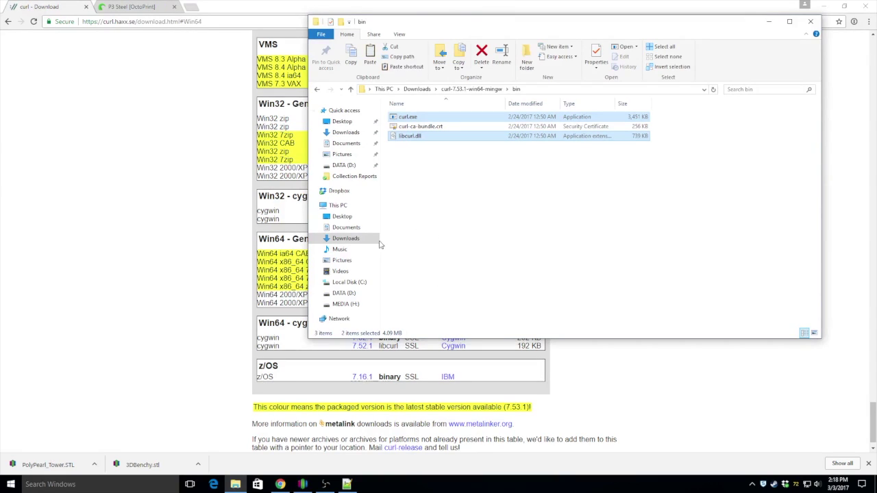
# Step: Paste the curl files into C:\Windows\System32, granting administrator permission for all items
pyautogui.click(365, 287)
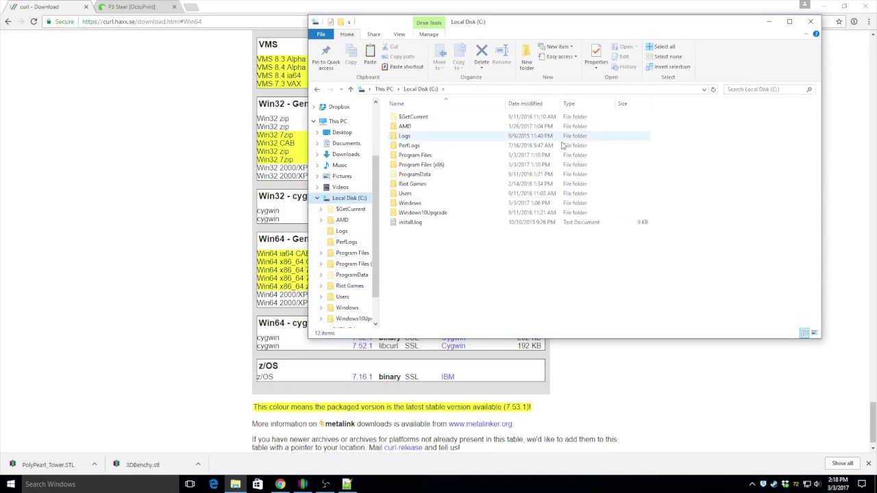
pyautogui.click(416, 204)
pyautogui.doubleClick(416, 204)
pyautogui.scroll(-15, 464, 227)
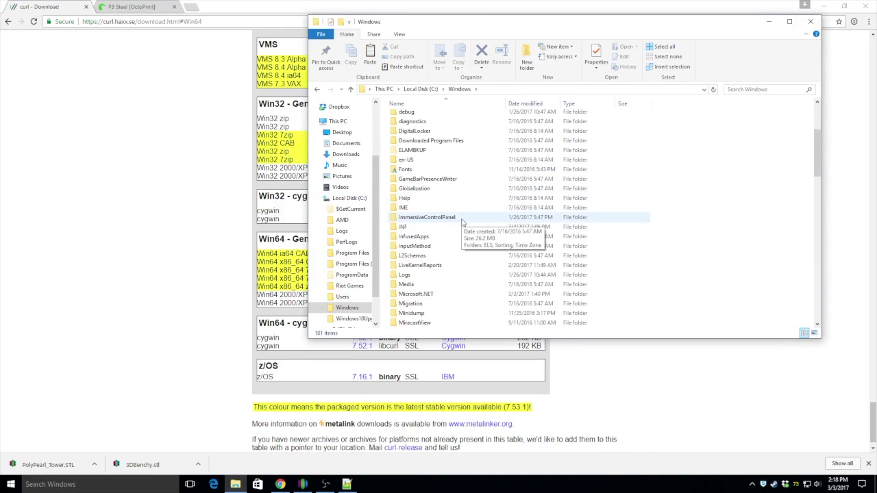
pyautogui.scroll(-3, 438, 205)
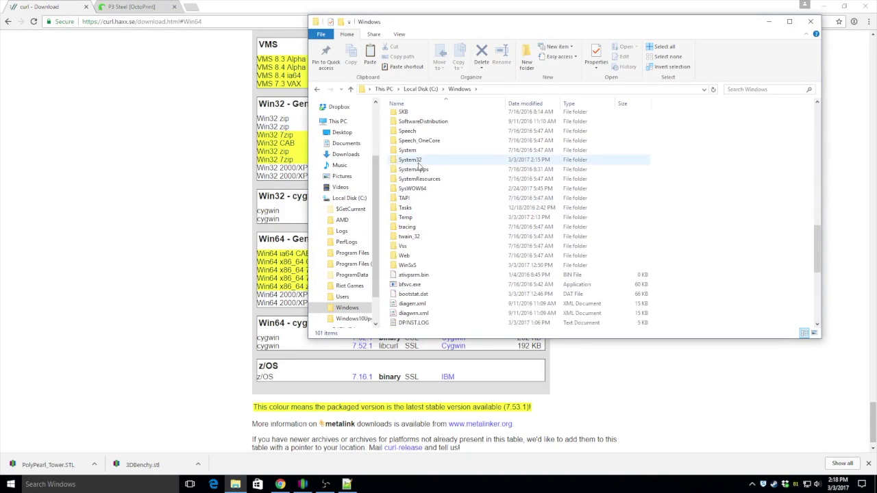
pyautogui.doubleClick(417, 162)
pyautogui.rightClick(800, 274)
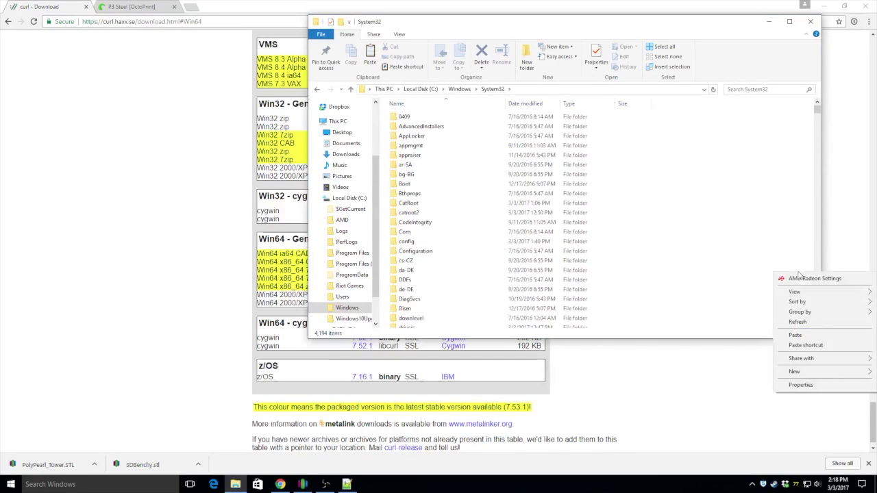
pyautogui.click(814, 336)
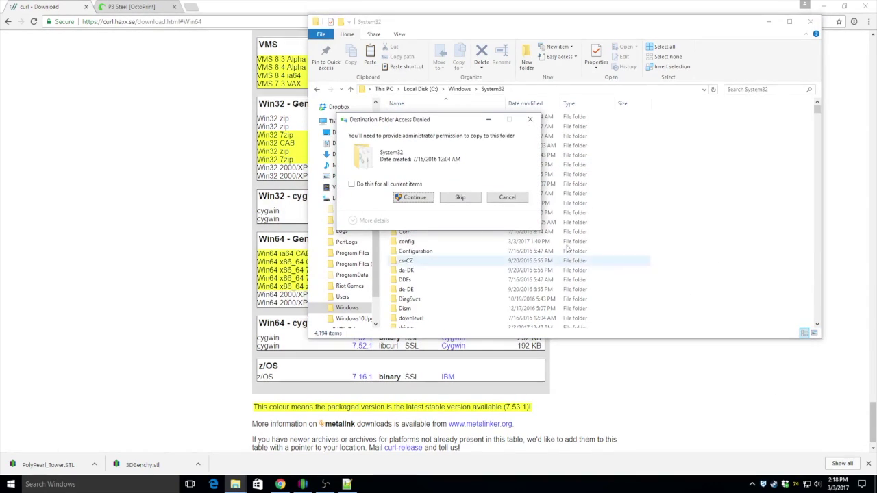
pyautogui.click(355, 186)
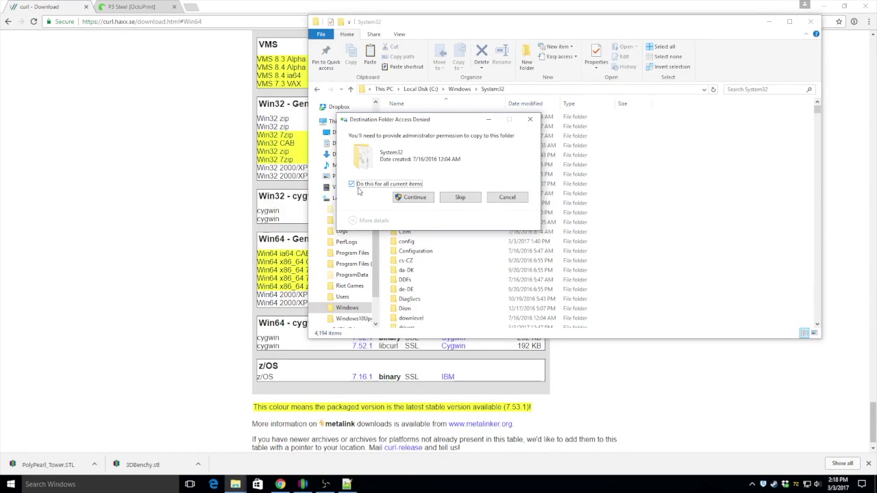
pyautogui.click(414, 197)
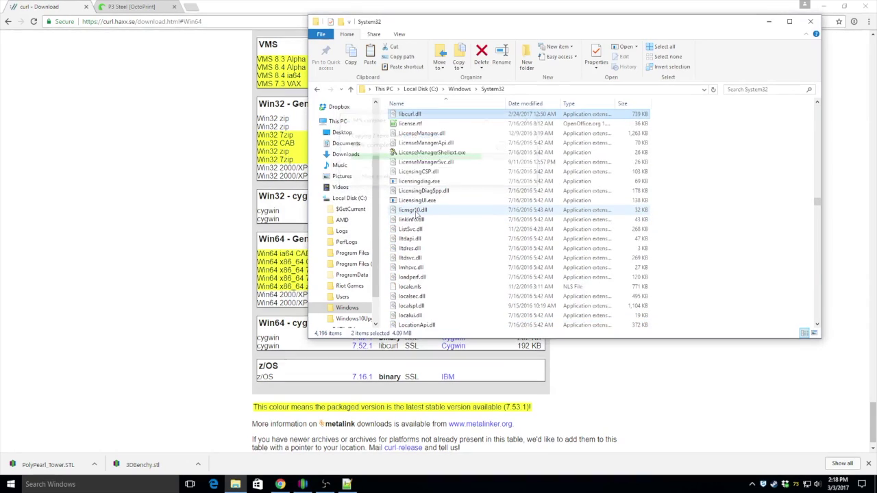
# Step: Search System32 for 'curl' to confirm curl.exe is there, then close File Explorer
pyautogui.scroll(20, 416, 214)
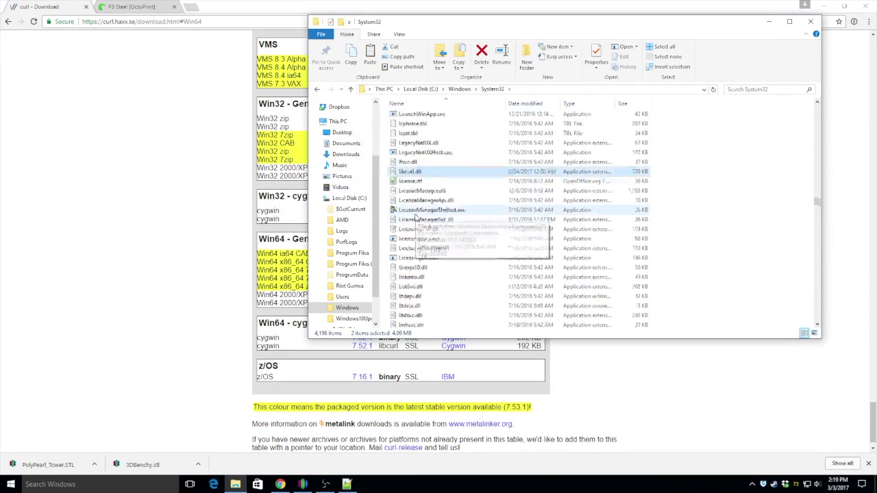
pyautogui.scroll(20, 416, 215)
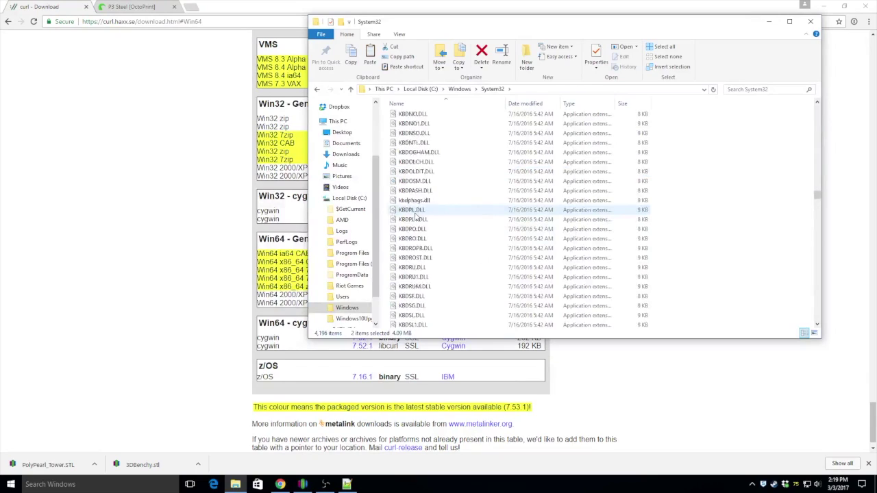
pyautogui.click(763, 90)
pyautogui.write('curl')
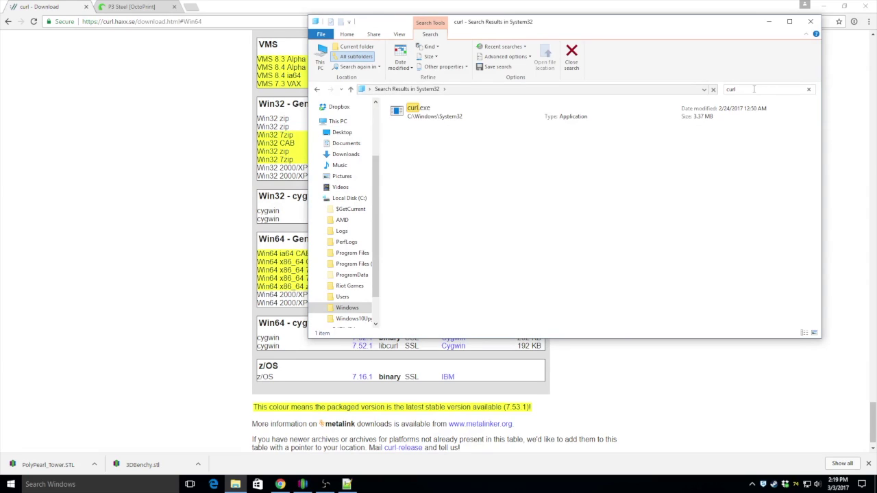
pyautogui.click(811, 21)
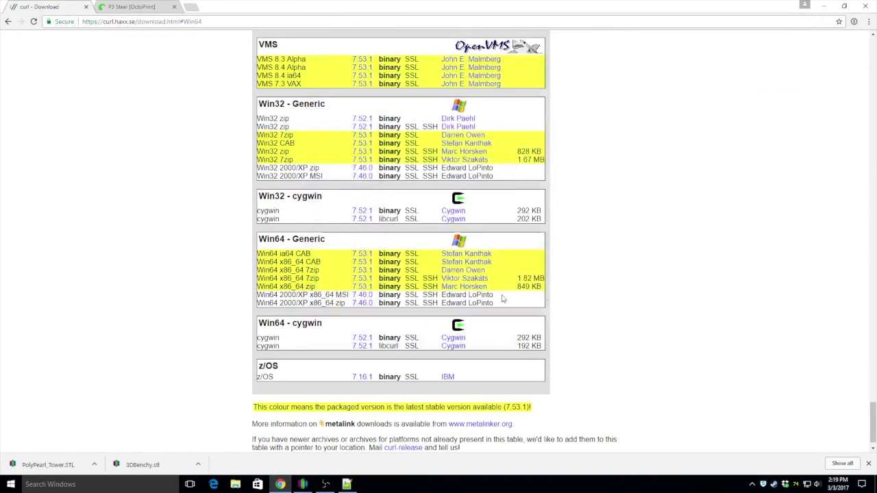
# Step: Bring back Process1's FFF Settings Scripts tab and move the dialog right to reveal the build volume
pyautogui.click(302, 485)
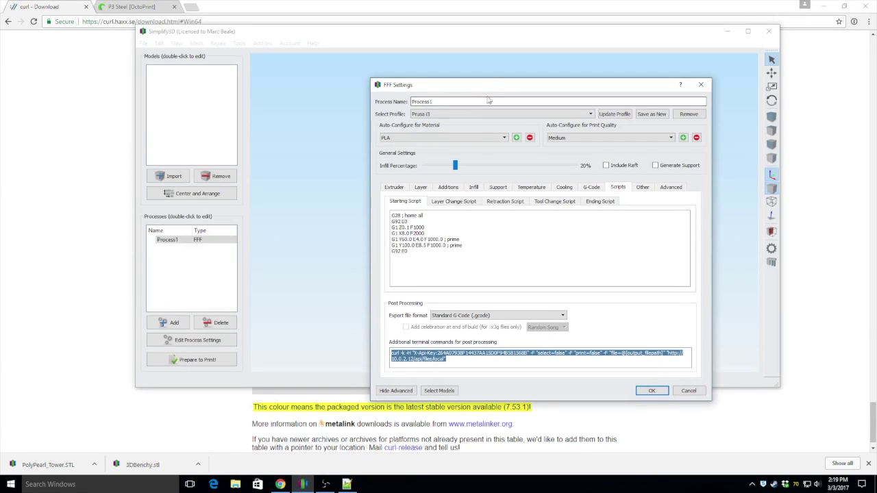
pyautogui.click(476, 363)
pyautogui.moveTo(526, 88); pyautogui.dragTo(650, 78)
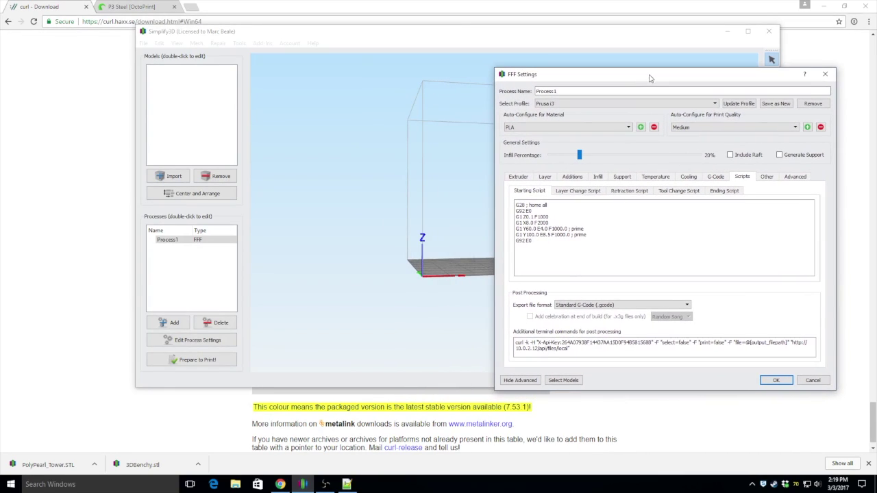
# Step: Open the s3d_curl.txt template in Notepad++, highlight <yourapikey>, and switch to the P3 Steel OctoPrint page
pyautogui.click(348, 484)
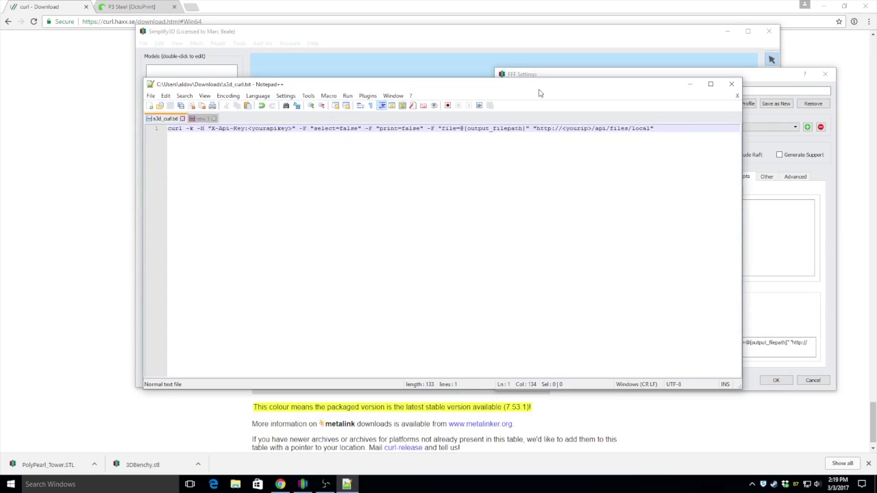
pyautogui.moveTo(540, 92); pyautogui.dragTo(426, 100)
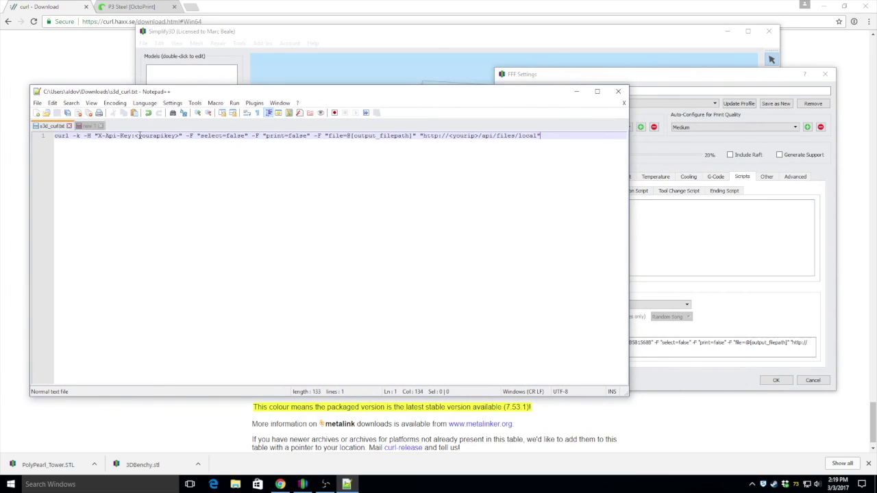
pyautogui.moveTo(135, 137); pyautogui.dragTo(173, 137)
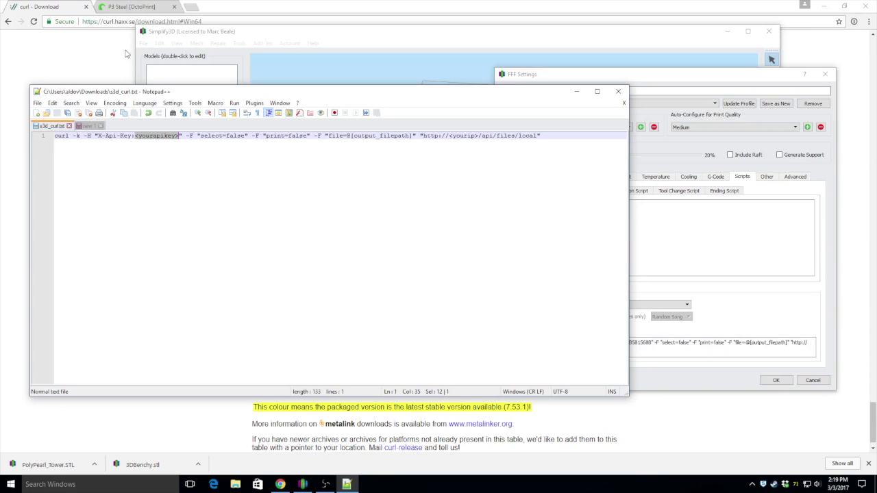
pyautogui.click(132, 7)
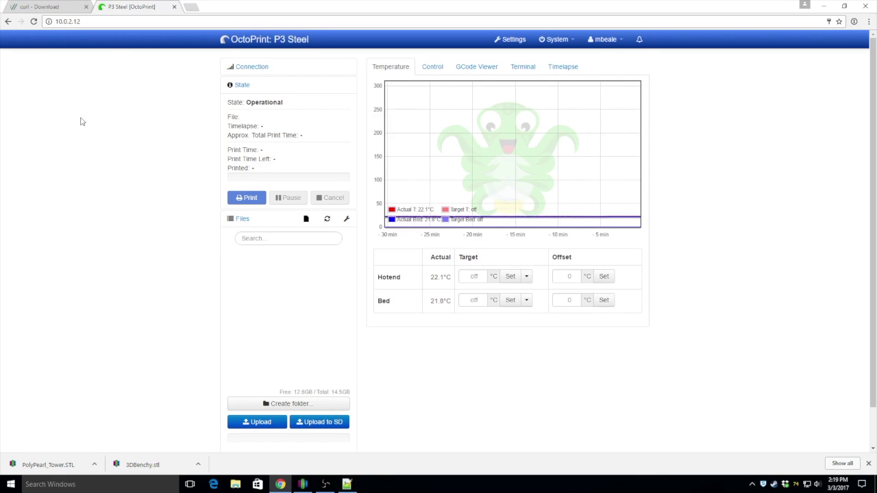
# Step: Copy the API key from OctoPrint's API settings, cancel out, and return to Simplify3D's FFF Settings
pyautogui.click(513, 38)
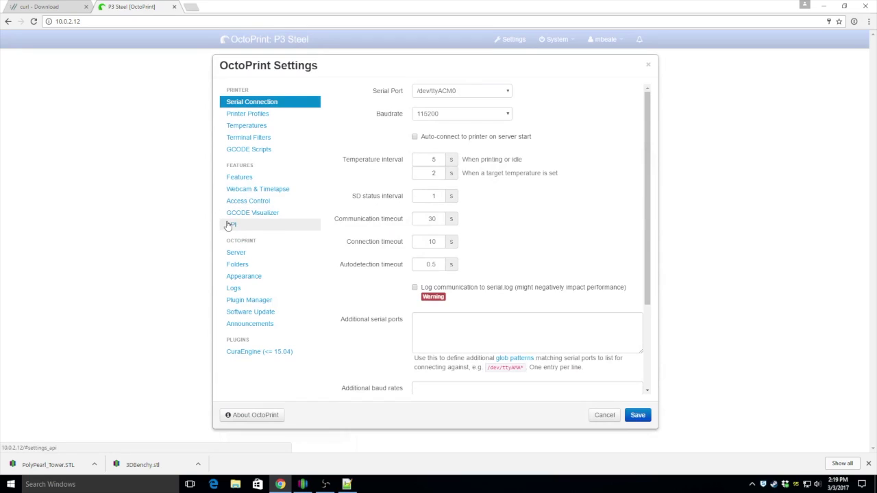
pyautogui.click(231, 226)
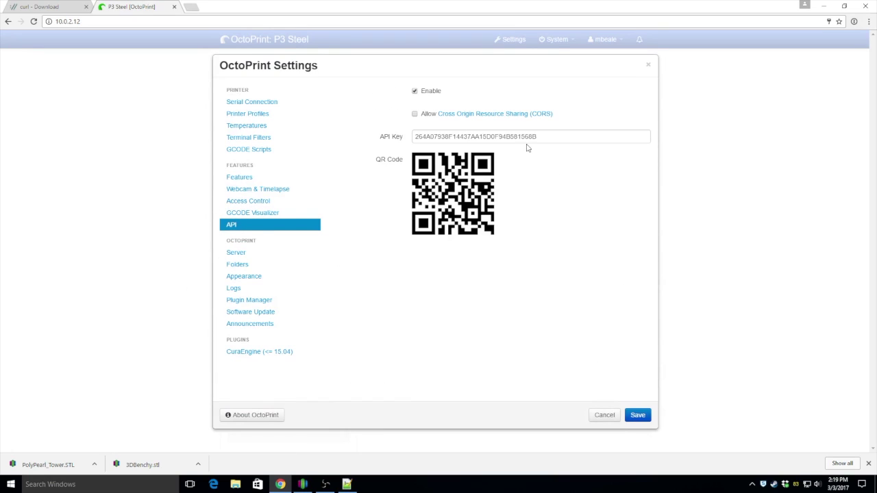
pyautogui.moveTo(541, 136); pyautogui.dragTo(398, 136)
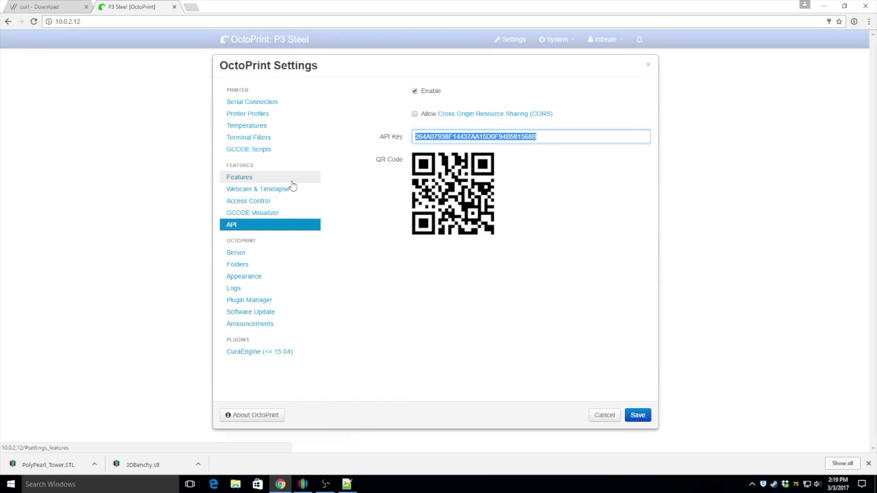
pyautogui.click(606, 415)
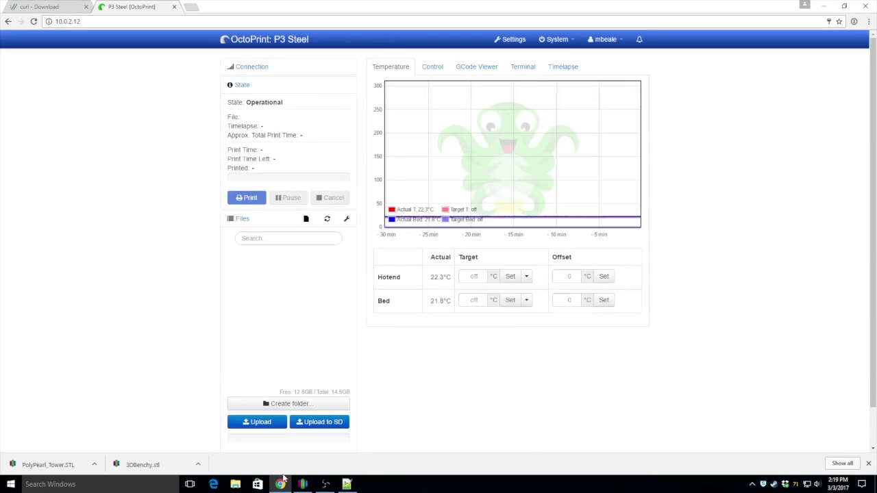
pyautogui.click(300, 486)
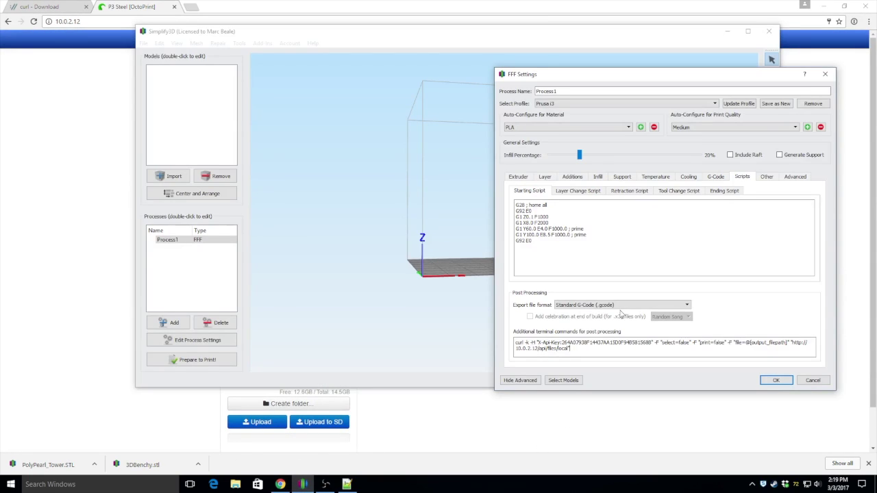
# Step: Check the template's <yourapikey> and <yourip> placeholders, then accept the FFF Settings with OK
pyautogui.click(347, 485)
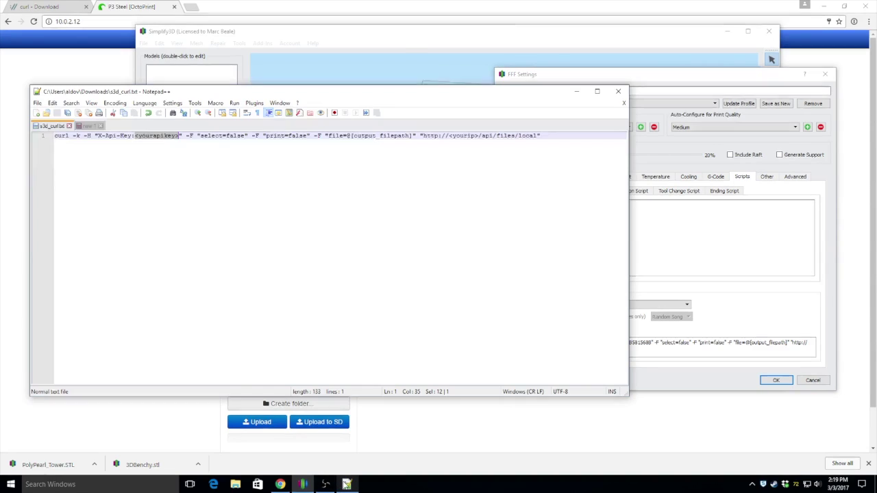
pyautogui.click(136, 137)
pyautogui.moveTo(136, 136); pyautogui.dragTo(176, 137)
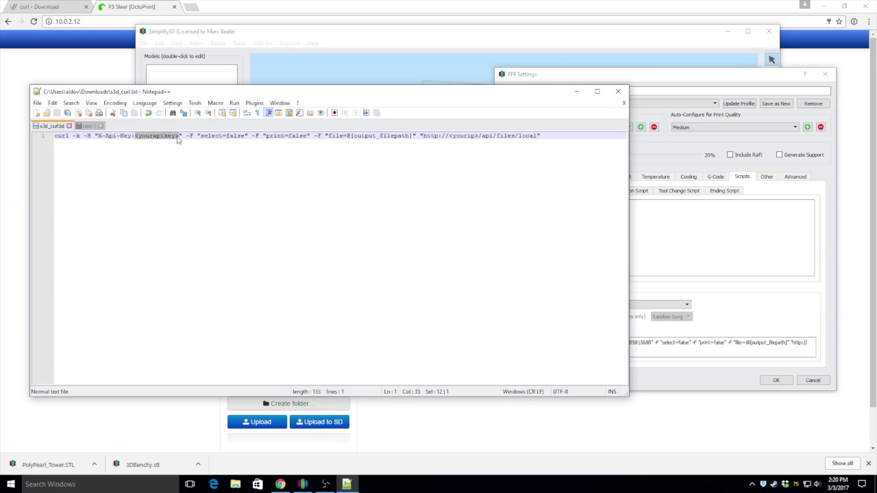
pyautogui.press('End')
pyautogui.moveTo(448, 136); pyautogui.dragTo(482, 136)
pyautogui.click(647, 78)
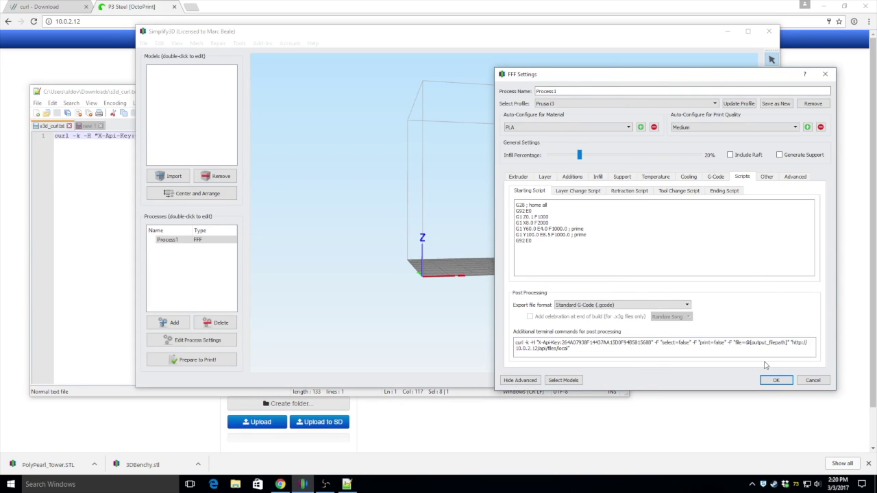
pyautogui.click(775, 381)
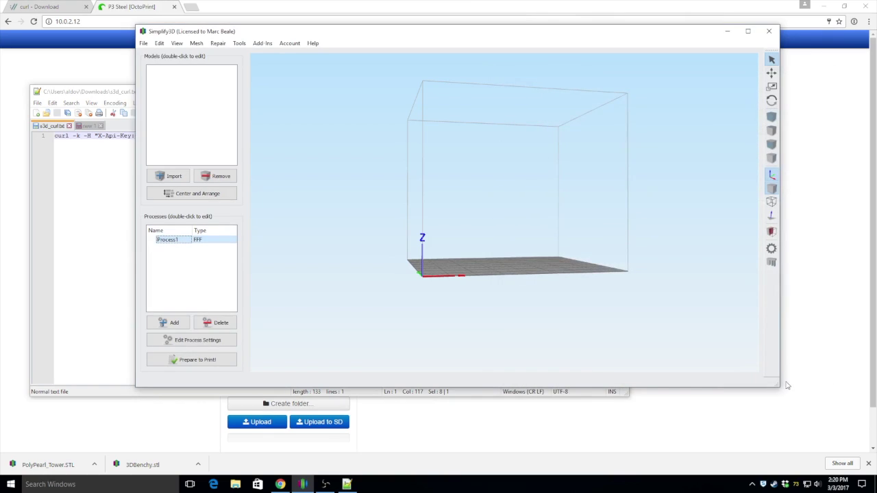
# Step: Import 3DBenchy.stl from the models folder and slice it, giving a 1 hour 7 minute build
pyautogui.click(170, 177)
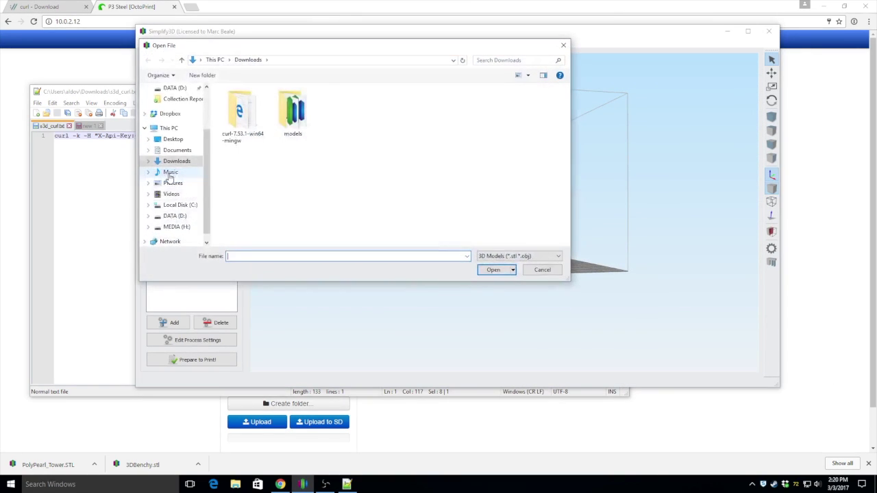
pyautogui.doubleClick(292, 114)
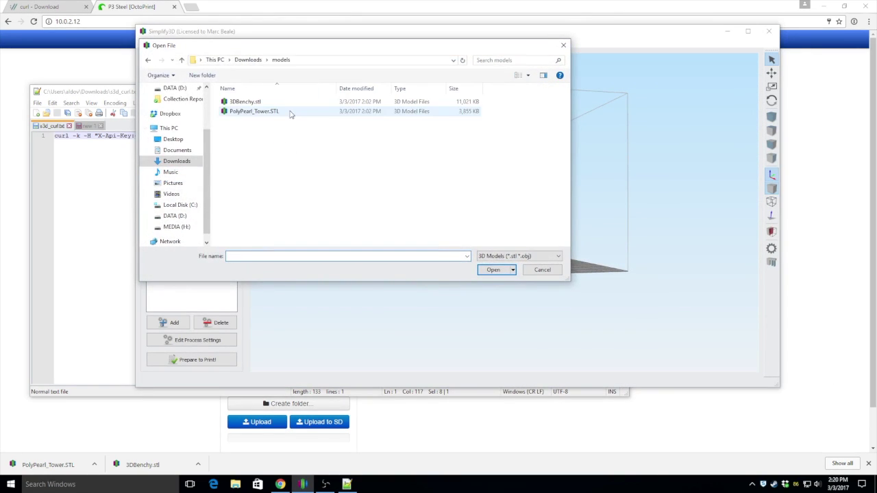
pyautogui.click(238, 102)
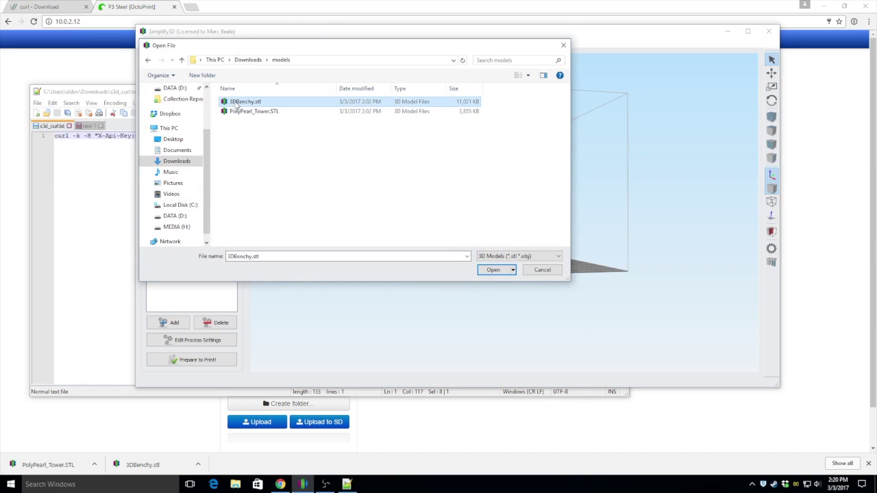
pyautogui.click(495, 270)
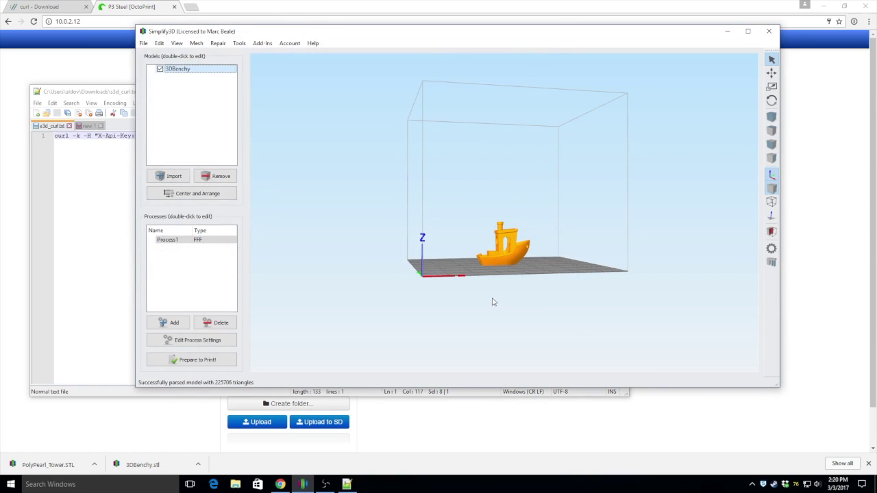
pyautogui.click(201, 361)
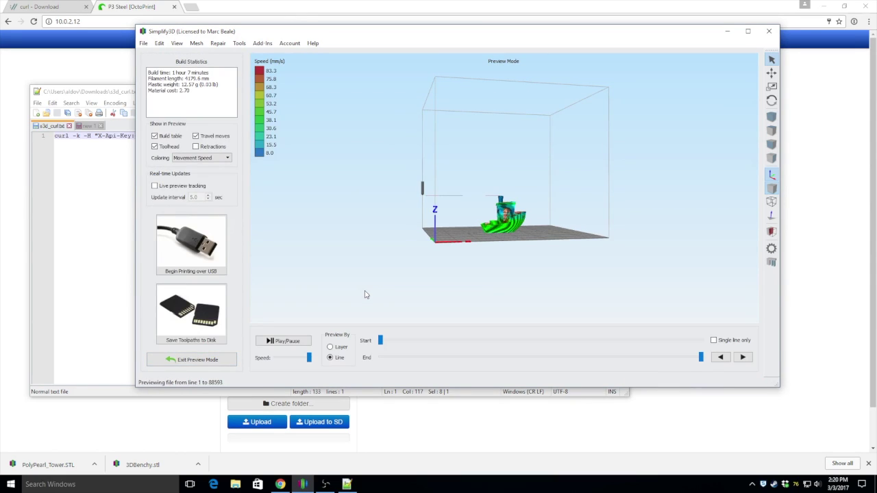
pyautogui.moveTo(432, 36); pyautogui.dragTo(571, 42)
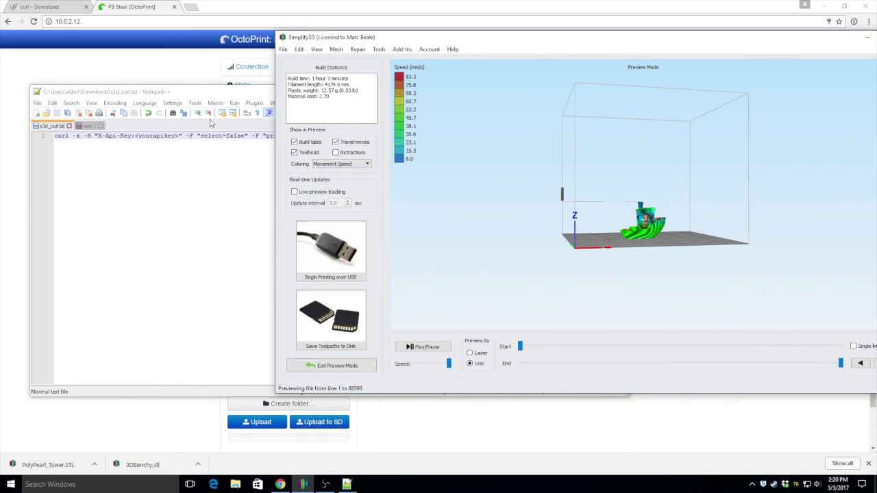
pyautogui.click(163, 69)
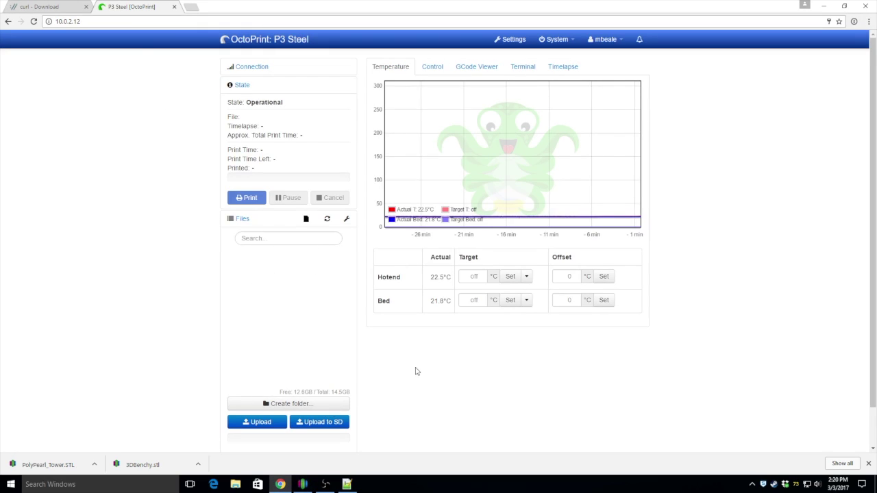
pyautogui.click(309, 485)
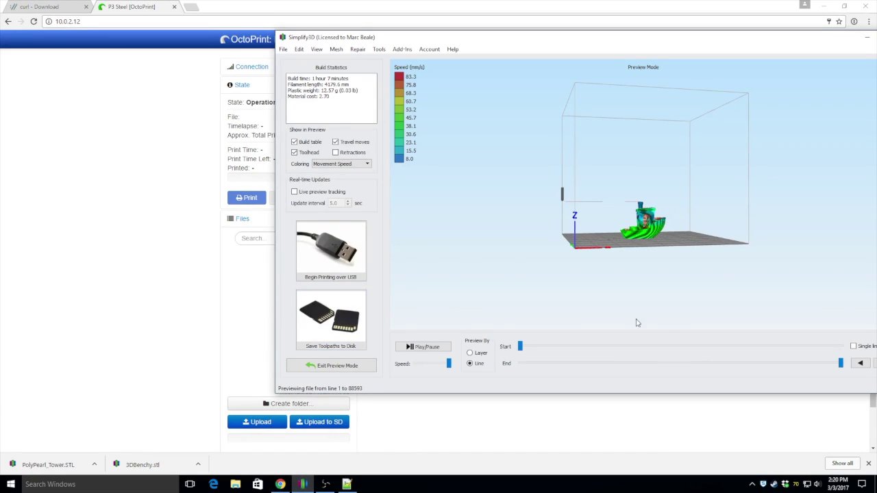
pyautogui.click(324, 331)
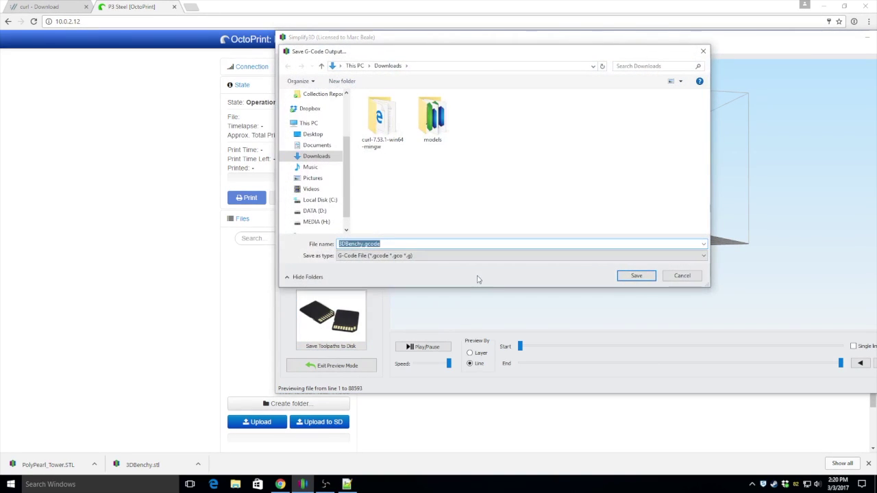
# Step: Save the toolpaths as 3DBenchy.gcode, confirm it appears in OctoPrint, then exit preview mode
pyautogui.click(634, 275)
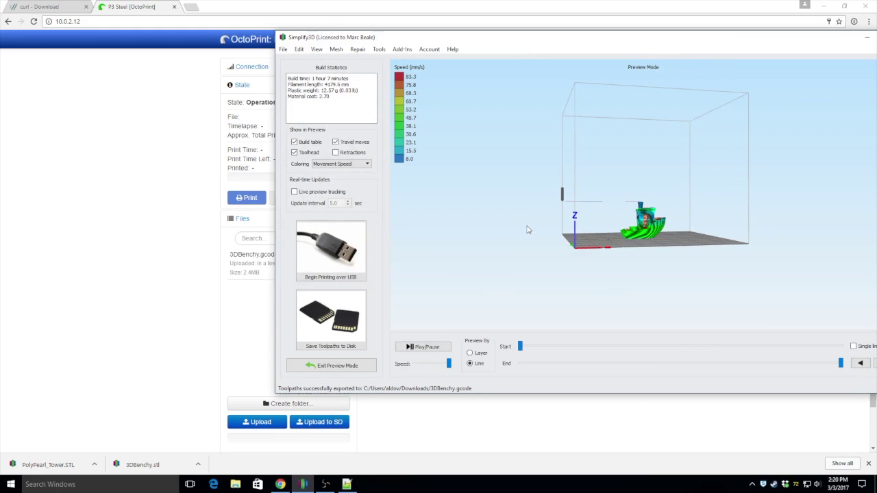
pyautogui.click(248, 309)
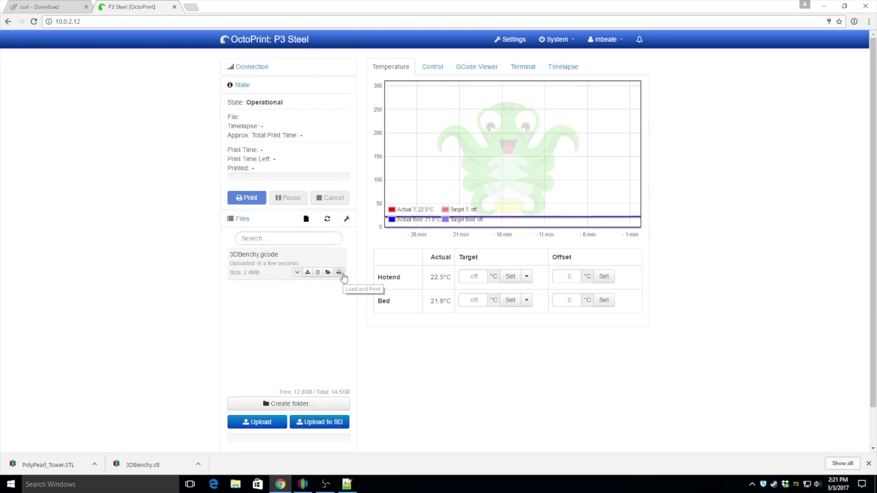
pyautogui.click(303, 484)
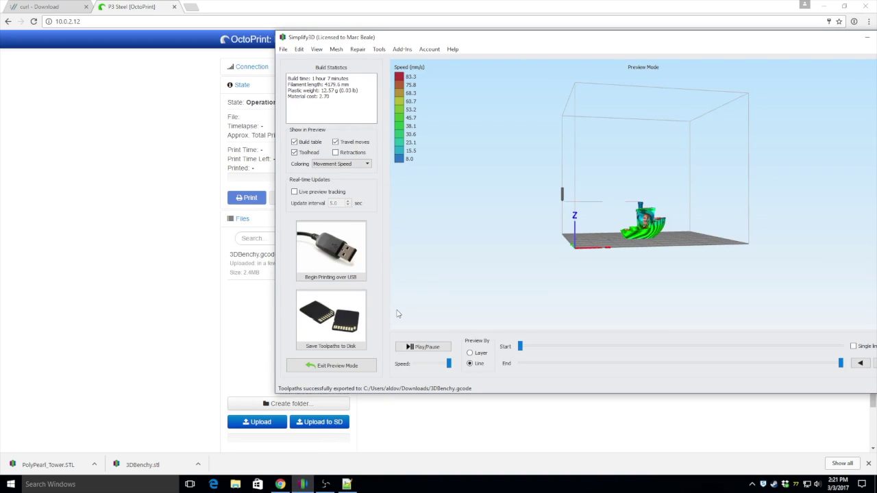
pyautogui.click(337, 366)
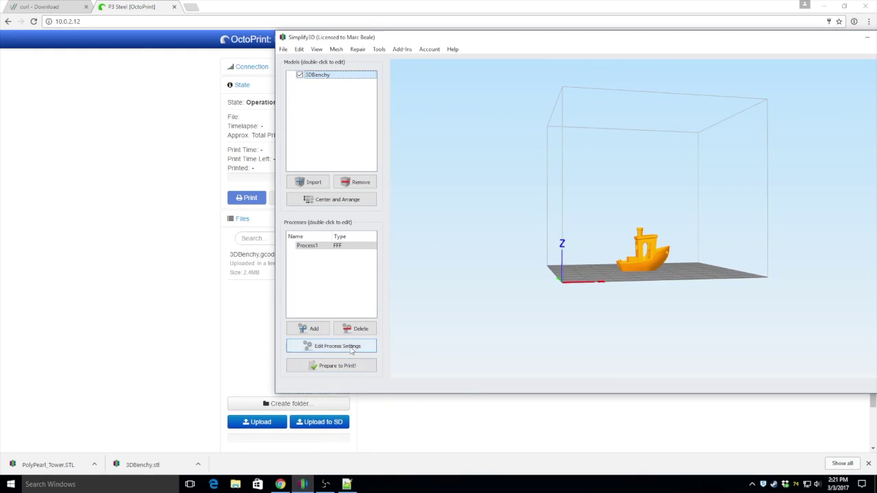
# Step: Reopen the process Scripts tab and locate select=false and print=false in the curl template
pyautogui.click(337, 346)
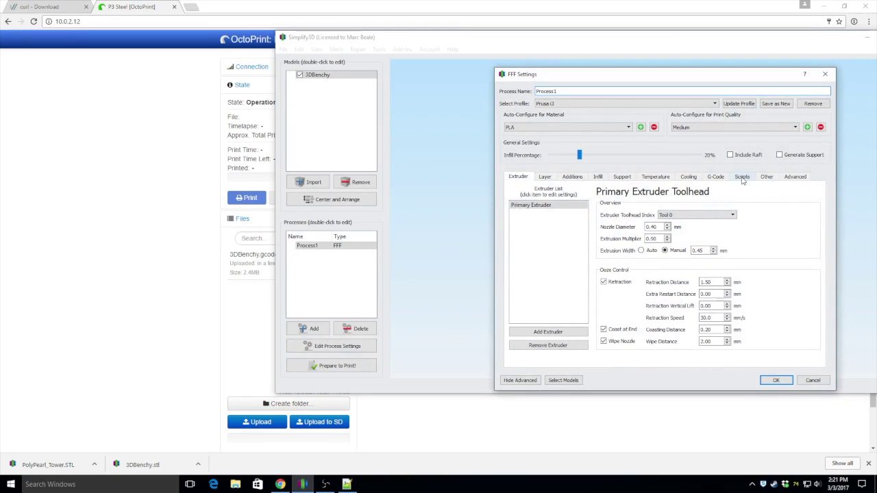
pyautogui.click(743, 178)
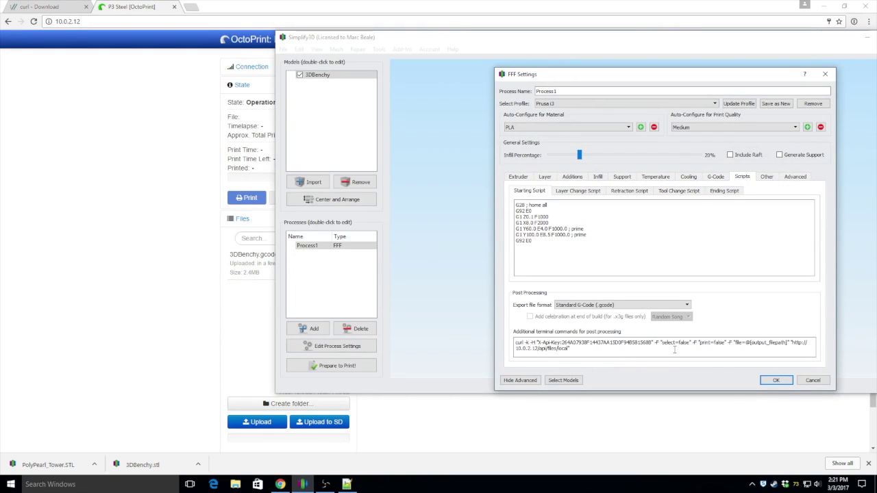
pyautogui.click(347, 484)
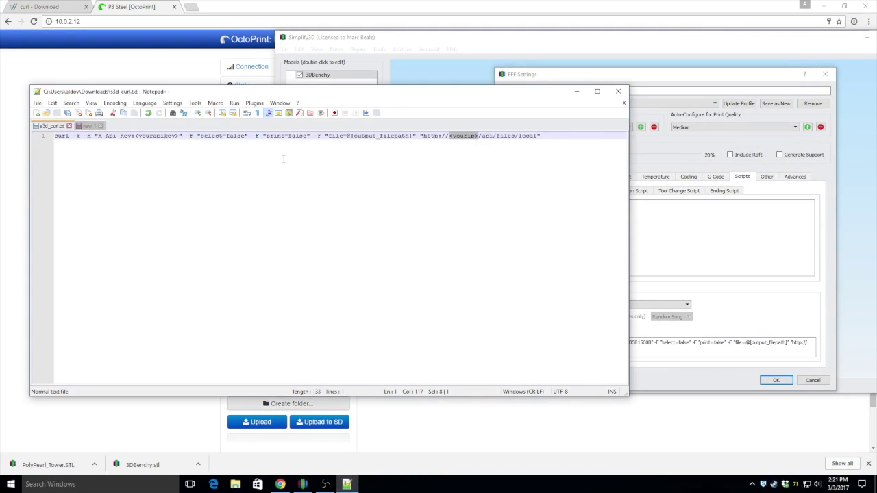
pyautogui.moveTo(200, 136); pyautogui.dragTo(240, 135)
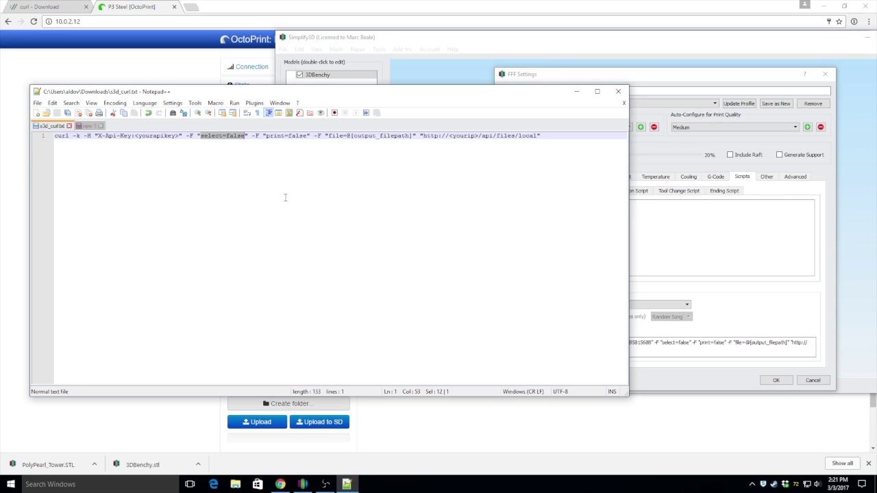
pyautogui.press('End')
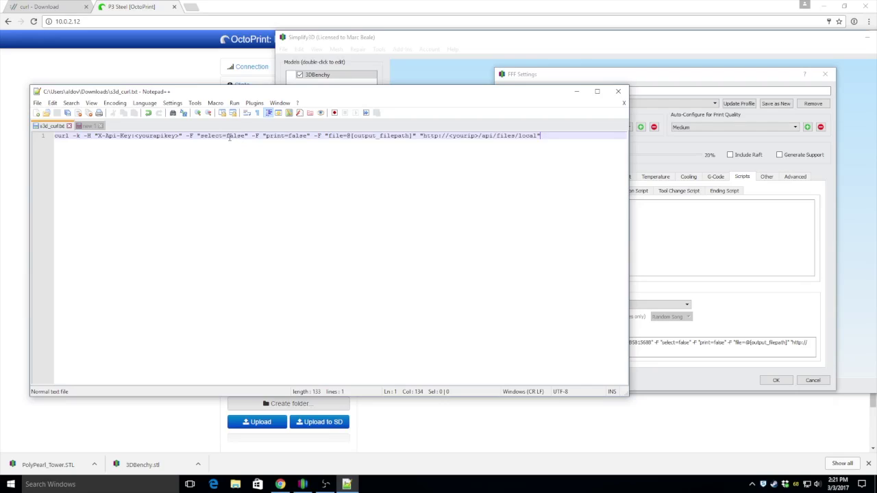
pyautogui.moveTo(266, 136); pyautogui.dragTo(306, 136)
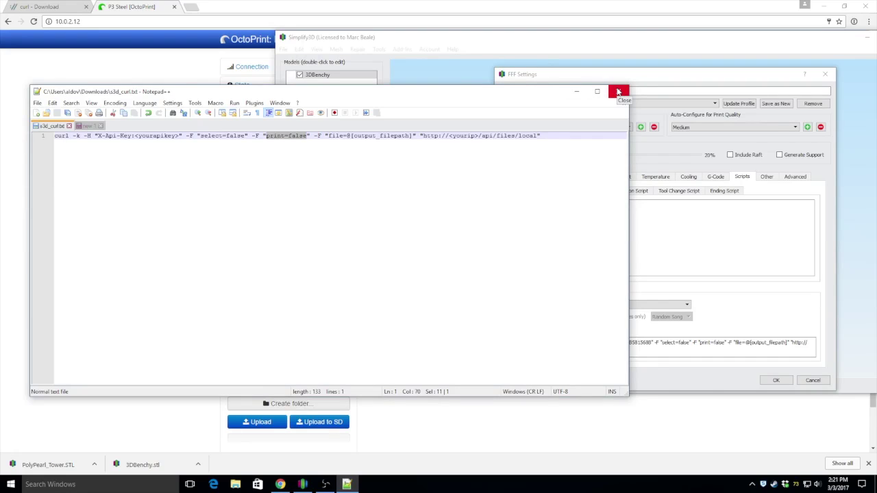
# Step: Close Notepad++, delete 3DBenchy.gcode from OctoPrint's files, and return to Simplify3D
pyautogui.click(619, 91)
pyautogui.click(226, 316)
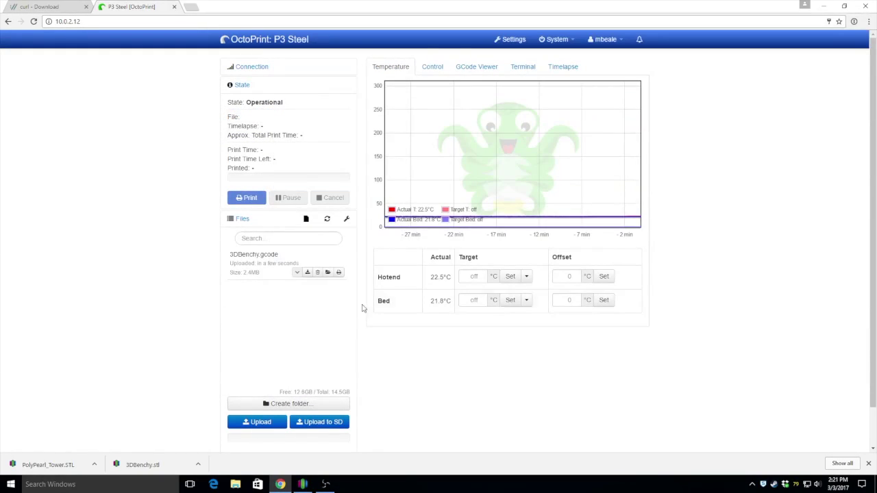
pyautogui.click(317, 272)
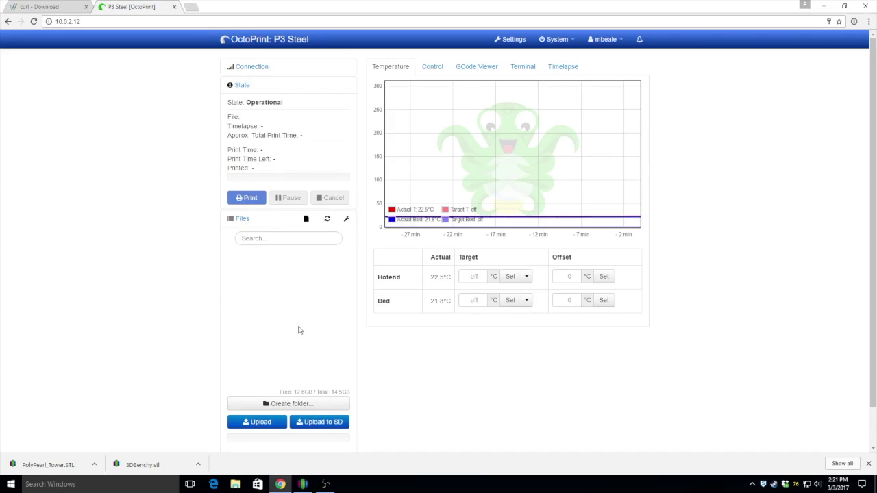
pyautogui.click(303, 484)
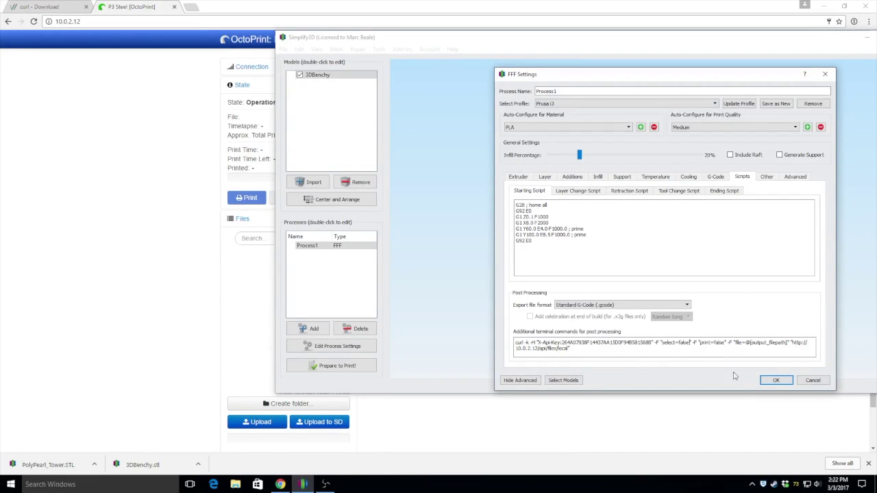
# Step: Change select and print from false to true in the curl command, save, and re-slice the Benchy
pyautogui.press('BackSpace')
pyautogui.press('BackSpace')
pyautogui.press('BackSpace')
pyautogui.press('BackSpace')
pyautogui.press('BackSpace')
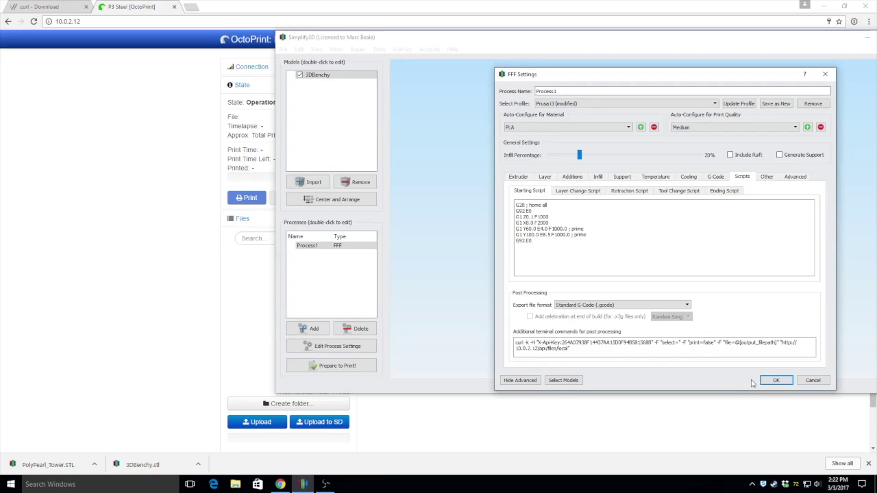
pyautogui.write('tr')
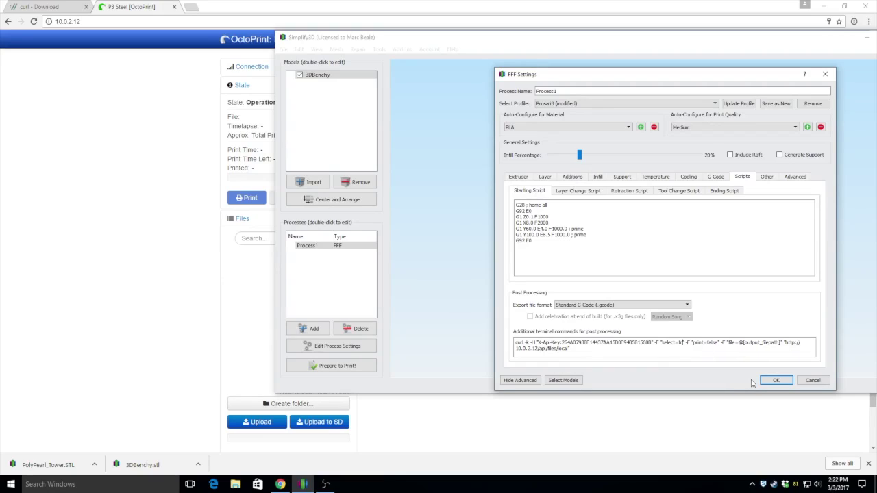
pyautogui.write('ue')
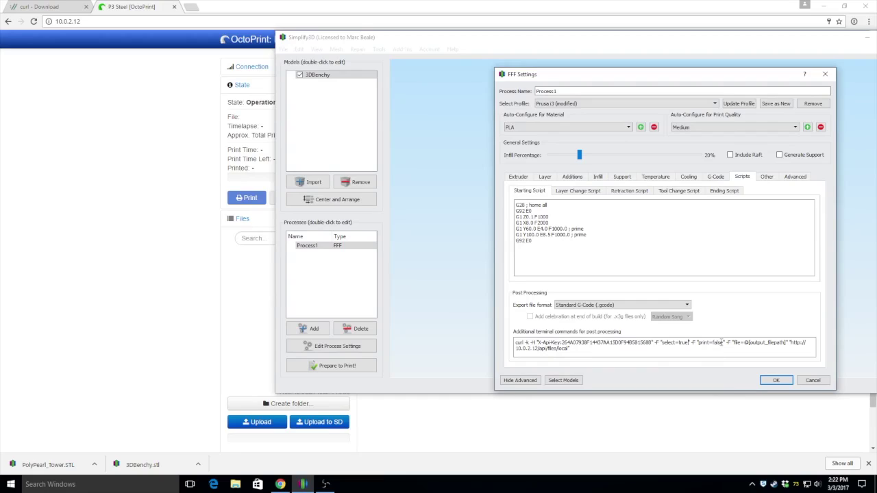
pyautogui.press('BackSpace')
pyautogui.press('BackSpace')
pyautogui.press('BackSpace')
pyautogui.press('BackSpace')
pyautogui.press('BackSpace')
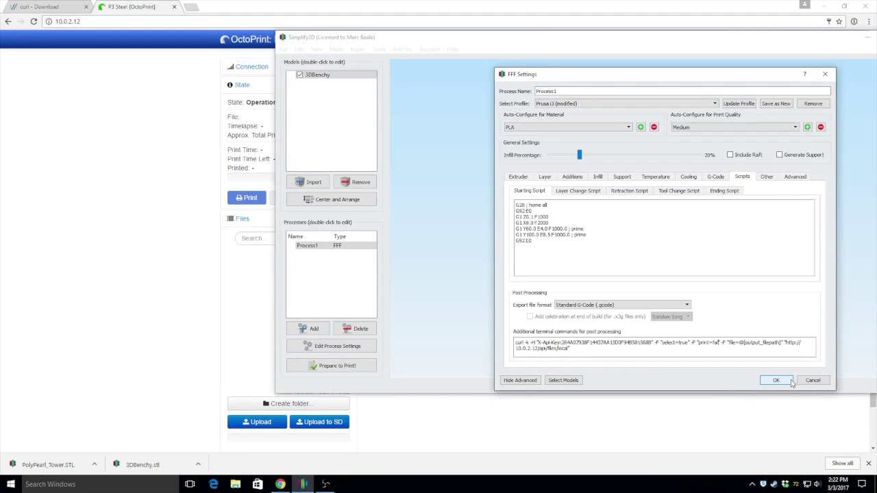
pyautogui.write('true')
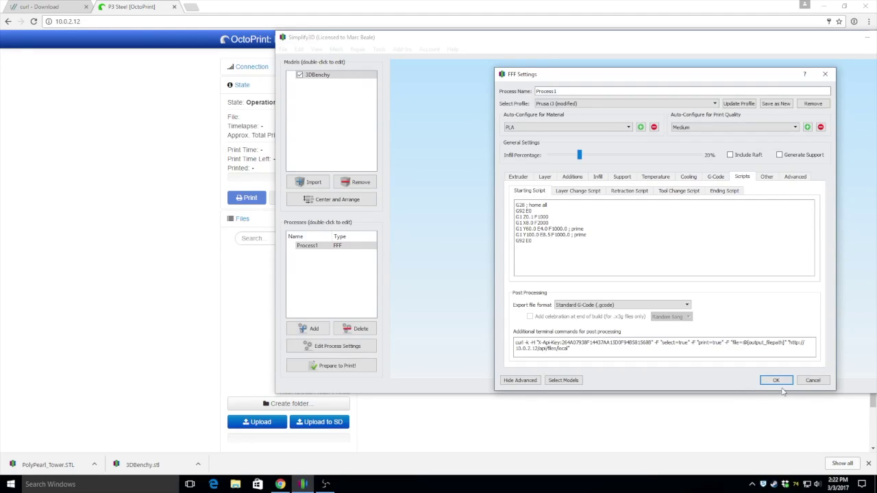
pyautogui.click(776, 381)
pyautogui.click(336, 370)
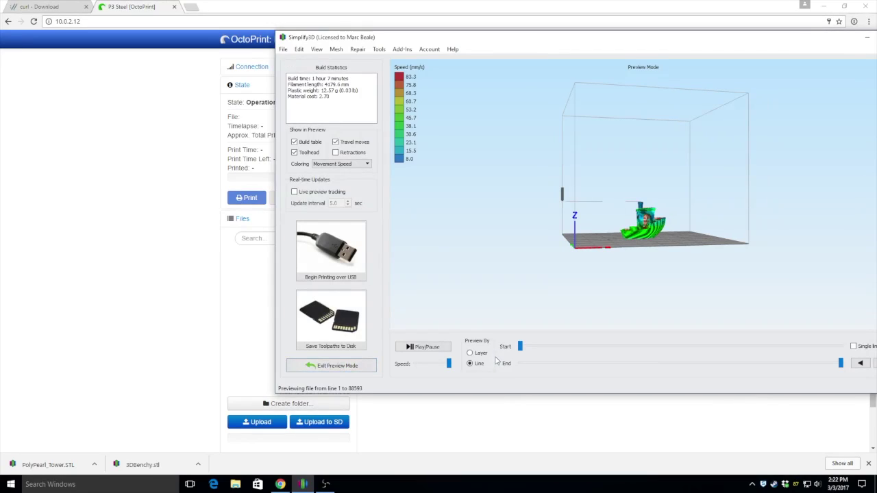
# Step: Save the toolpaths over 3DBenchy.gcode, then check OctoPrint shows it printing
pyautogui.click(331, 318)
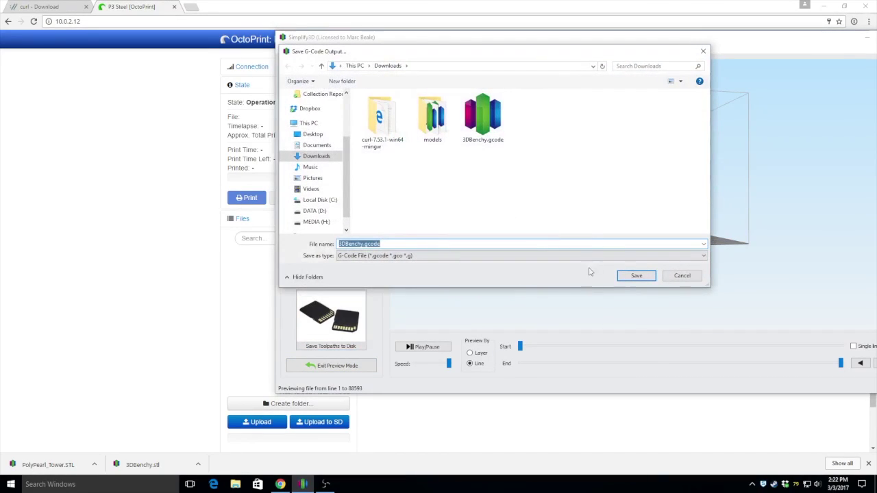
pyautogui.click(636, 276)
pyautogui.click(465, 245)
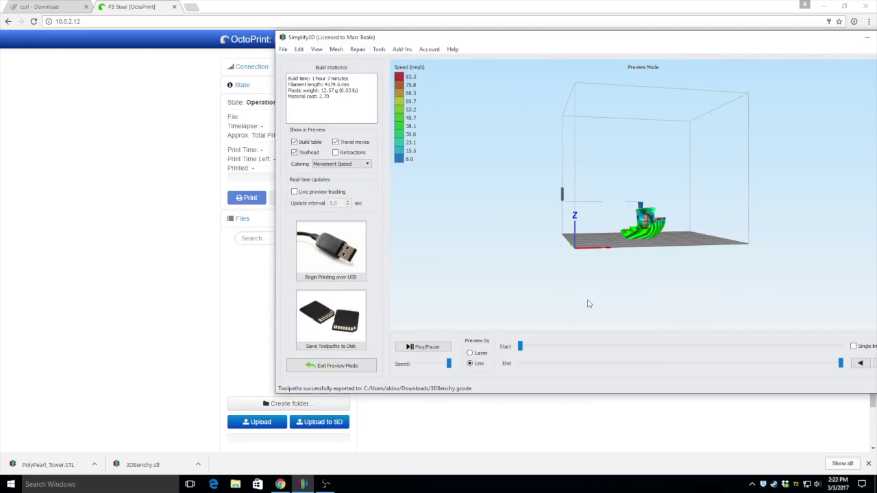
pyautogui.click(262, 327)
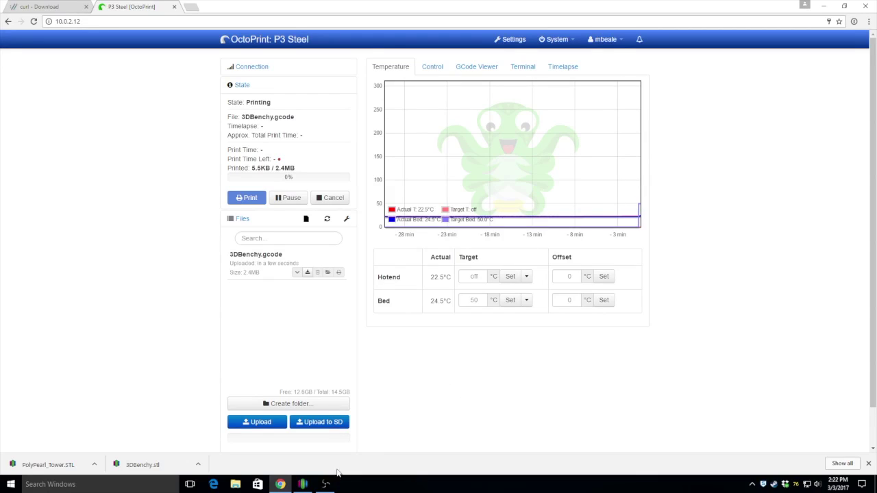
# Step: Bring Simplify3D's Benchy toolpath preview back in front of OctoPrint
pyautogui.click(303, 484)
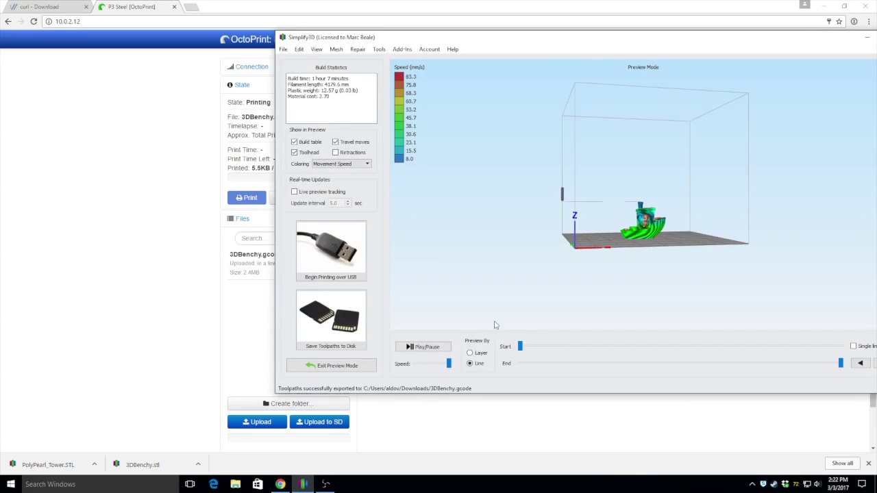